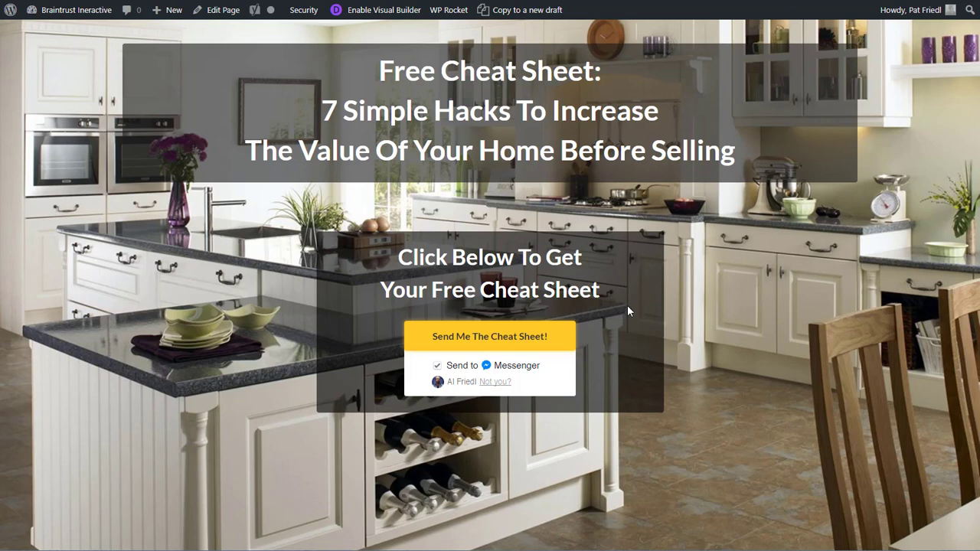
Test the "Send Me The Cheat Sheet!" button on the landing page and dismiss the email opt-in popup.
{"action": "left_click", "coordinate": [518, 341]}
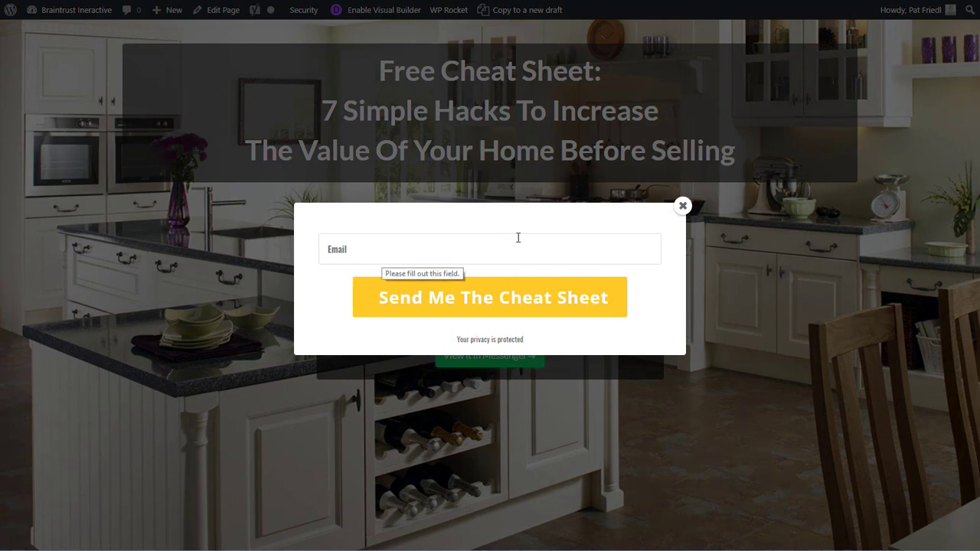
{"action": "left_click", "coordinate": [682, 205]}
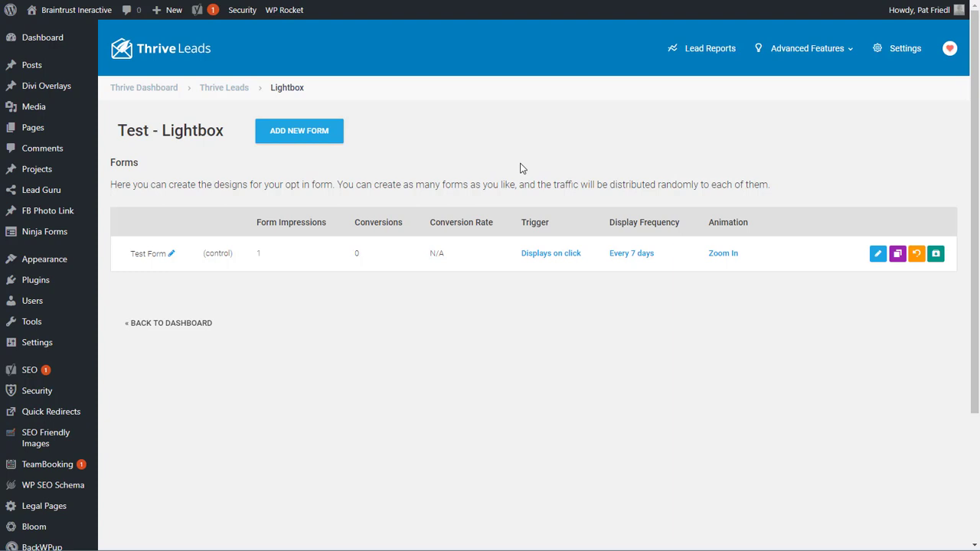
Return to the Thrive Leads dashboard and examine which pages are selected in the Test lead group's display settings.
{"action": "left_click", "coordinate": [191, 322]}
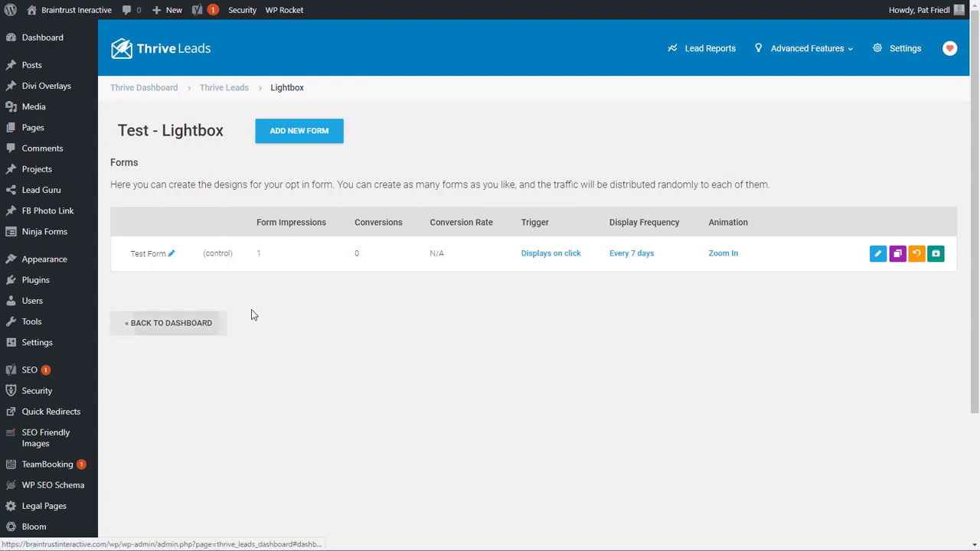
{"action": "scroll", "coordinate": [675, 267], "scroll_direction": "down", "scroll_amount": 3}
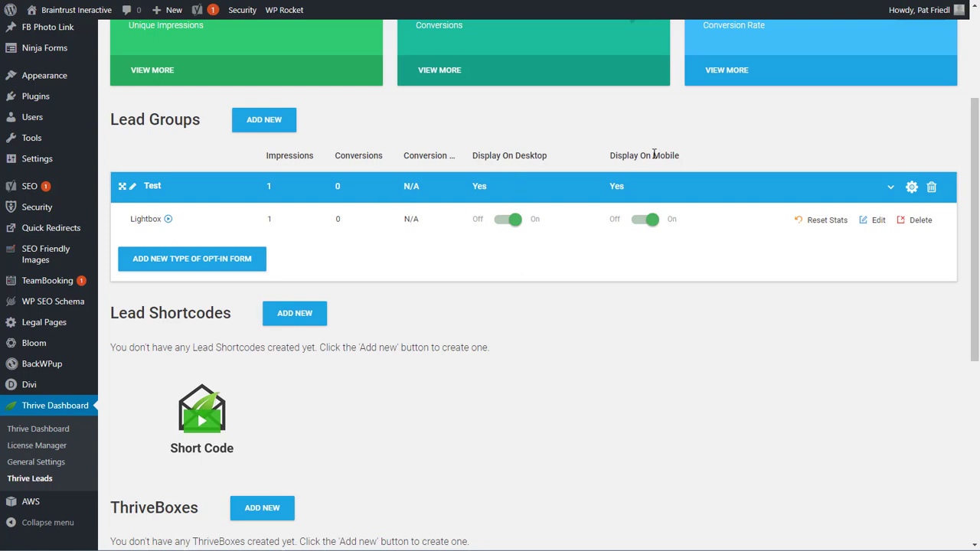
{"action": "left_click", "coordinate": [911, 187]}
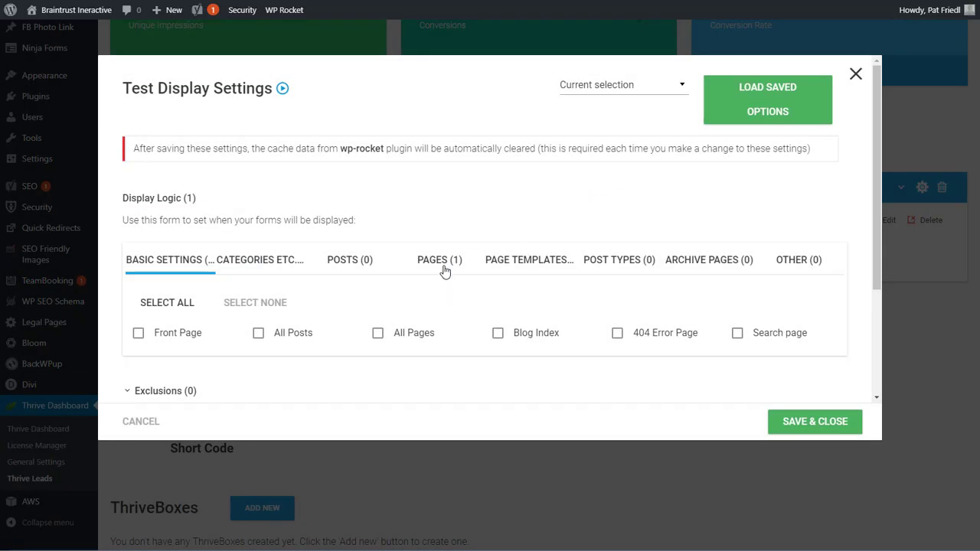
{"action": "left_click", "coordinate": [441, 266]}
{"action": "scroll", "coordinate": [587, 231], "scroll_direction": "down", "scroll_amount": 3}
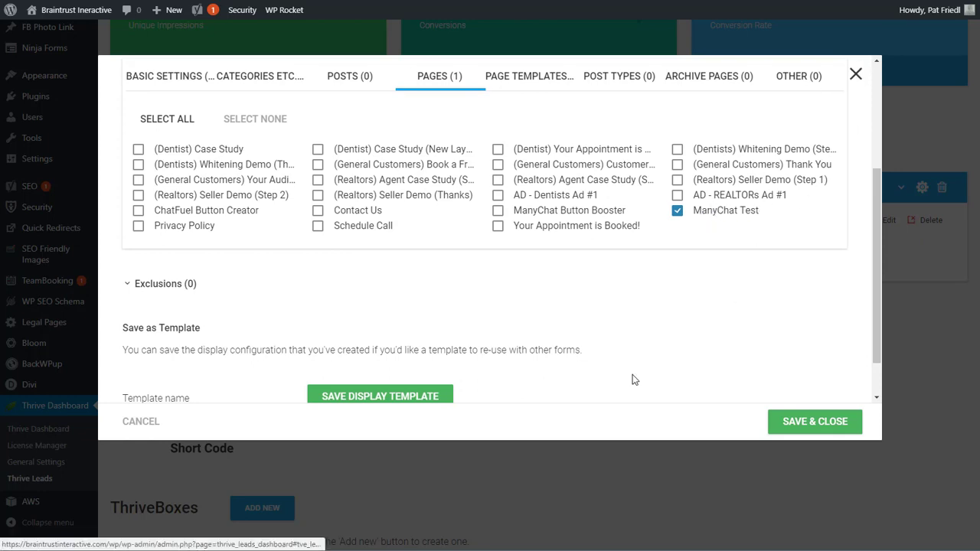
{"action": "left_click", "coordinate": [855, 75]}
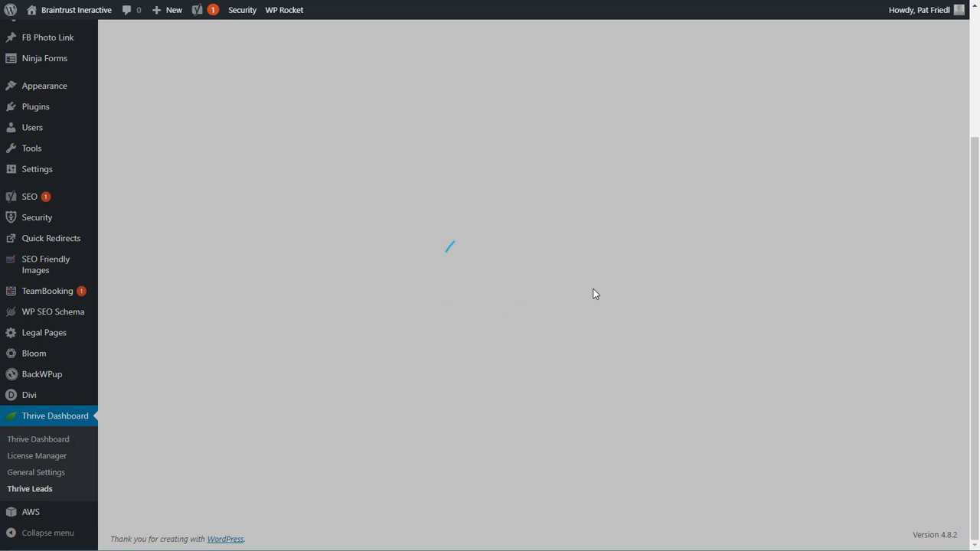
Open the trigger settings of the Test Form lightbox and review the available trigger types.
{"action": "scroll", "coordinate": [568, 230], "scroll_direction": "up", "scroll_amount": 3}
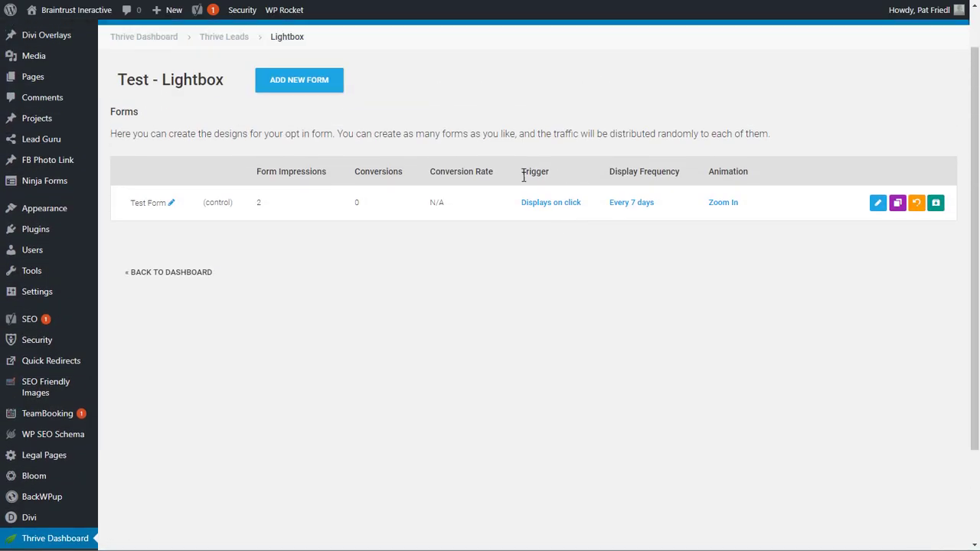
{"action": "left_click", "coordinate": [551, 205]}
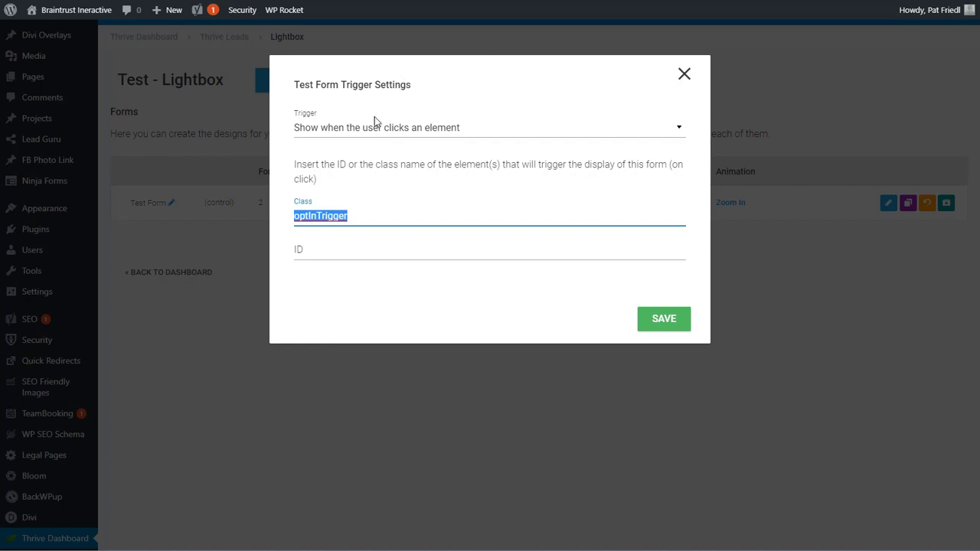
{"action": "left_click", "coordinate": [466, 135]}
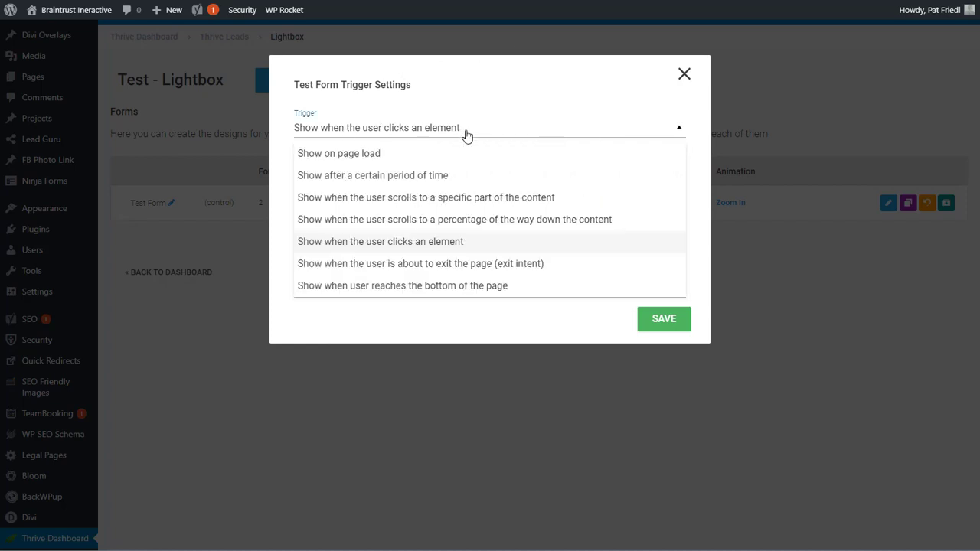
{"action": "left_click", "coordinate": [466, 135]}
Copy the trigger class name optInTrigger from the Test Form's trigger settings.
{"action": "left_click", "coordinate": [376, 212]}
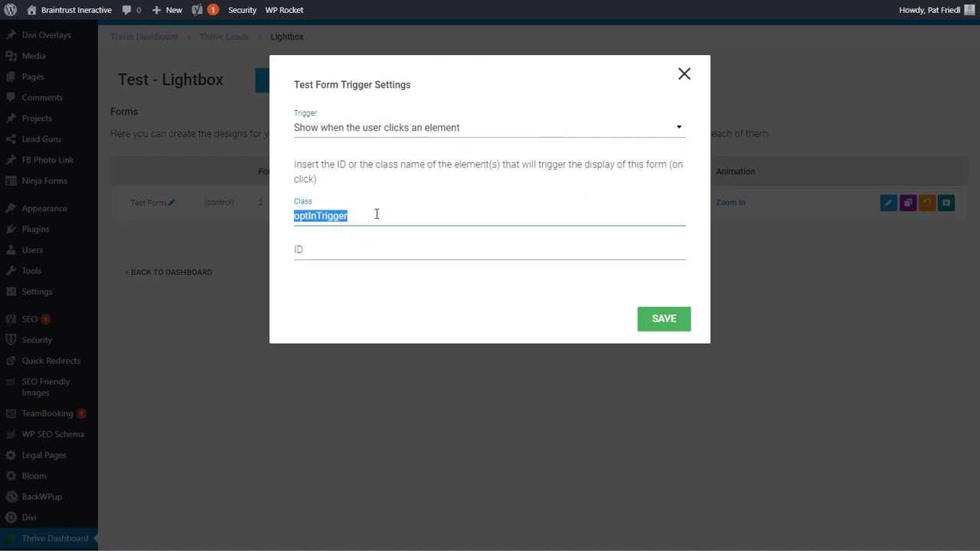
{"action": "left_click", "coordinate": [376, 214]}
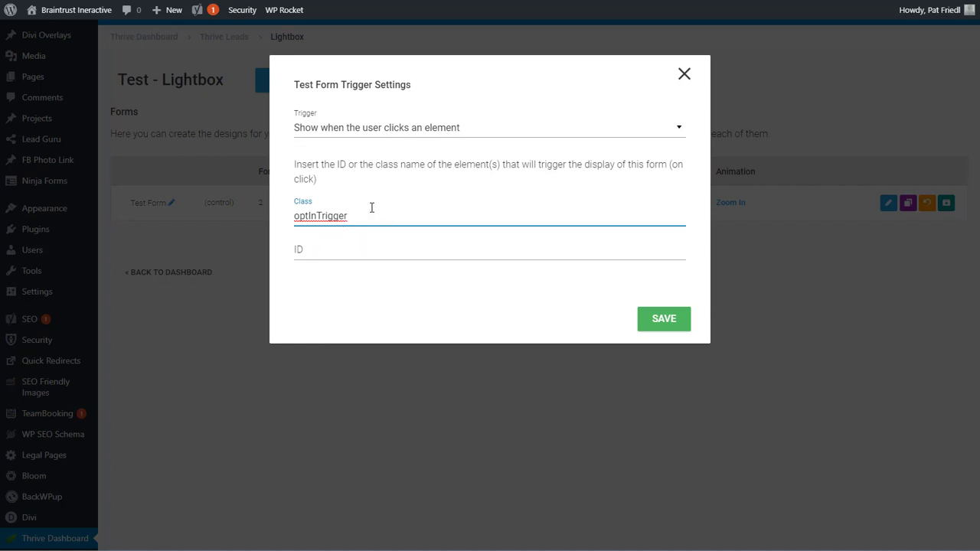
{"action": "left_click", "coordinate": [329, 248]}
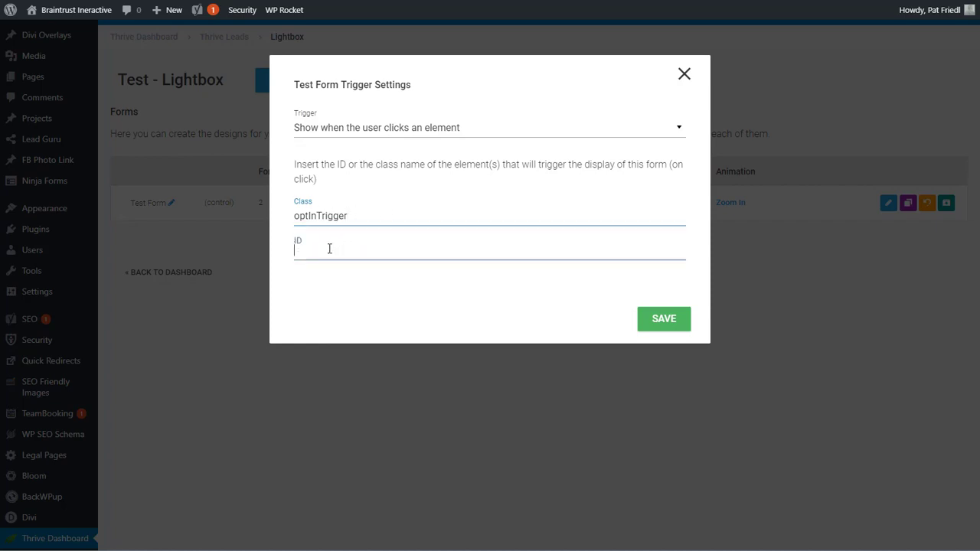
{"action": "left_click", "coordinate": [369, 213]}
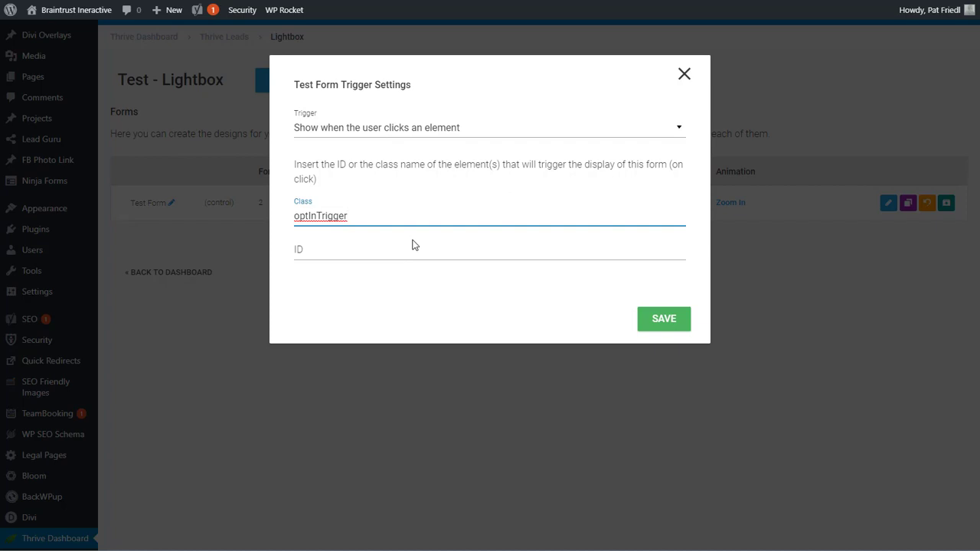
{"action": "double_click", "coordinate": [310, 215]}
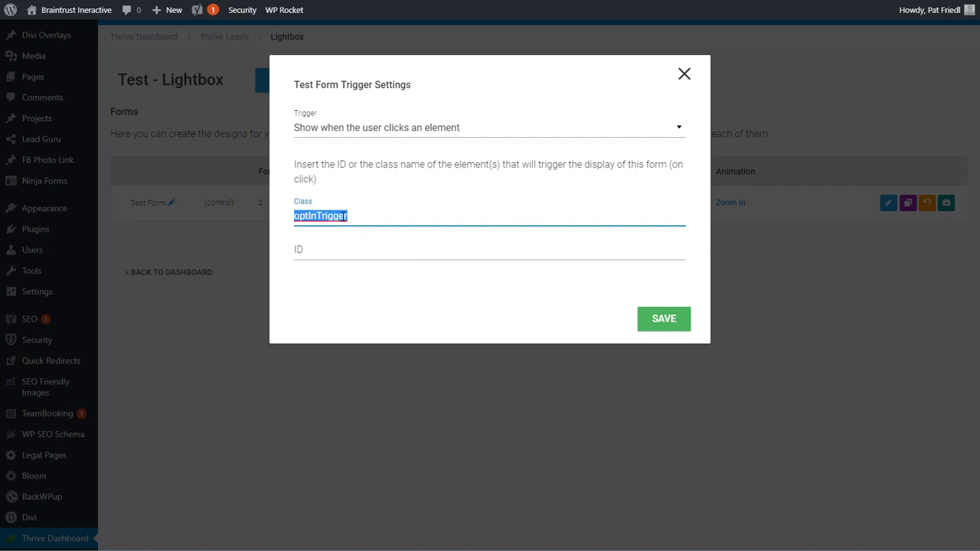
{"action": "left_click", "coordinate": [384, 215]}
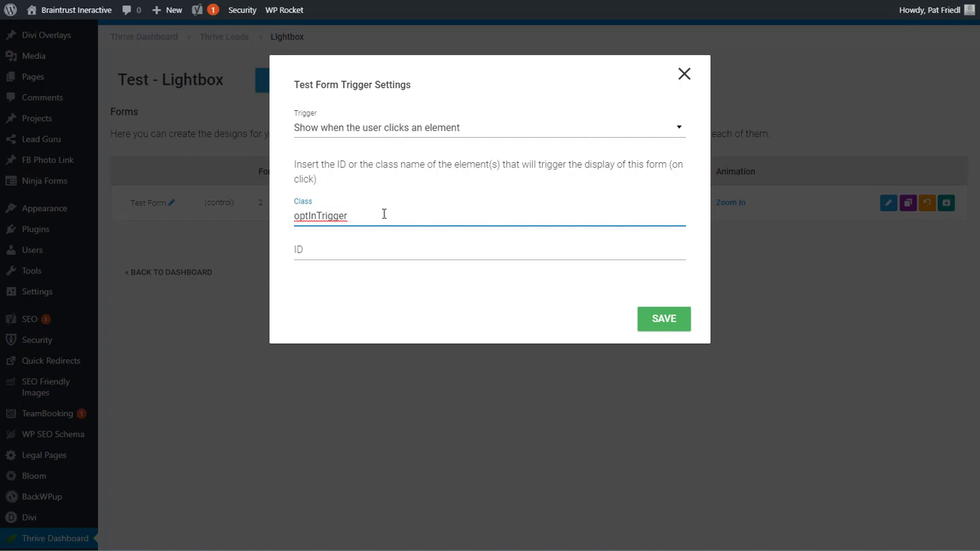
{"action": "double_click", "coordinate": [310, 215]}
{"action": "key", "text": "ctrl+c"}
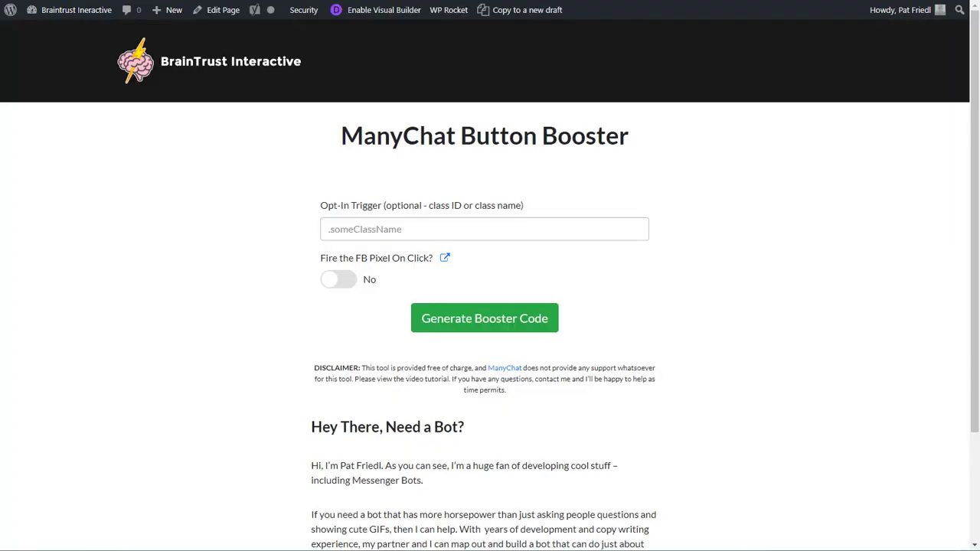
Set the Opt-In Trigger in the ManyChat Button Booster form to .optInTrigger, including the leading dot.
{"action": "left_click", "coordinate": [449, 227]}
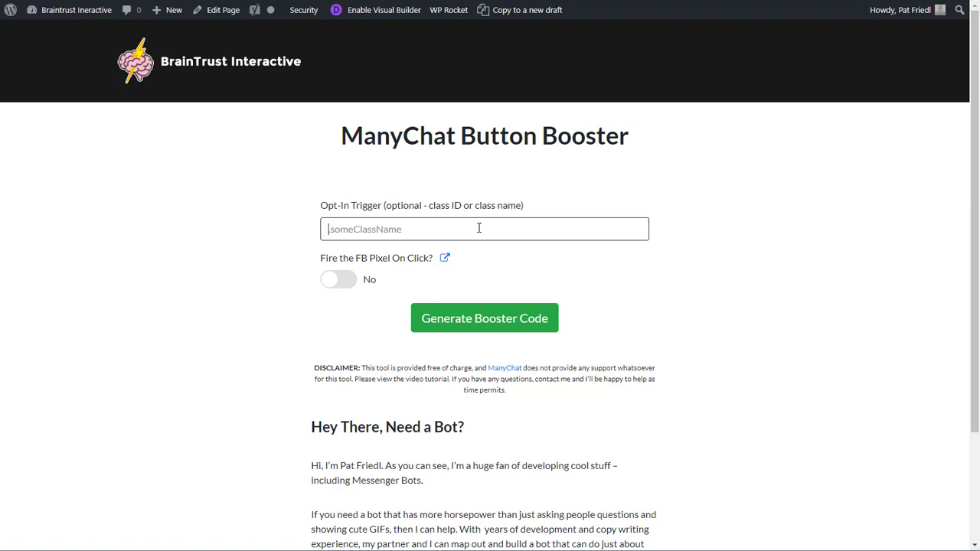
{"action": "key", "text": "ctrl+v"}
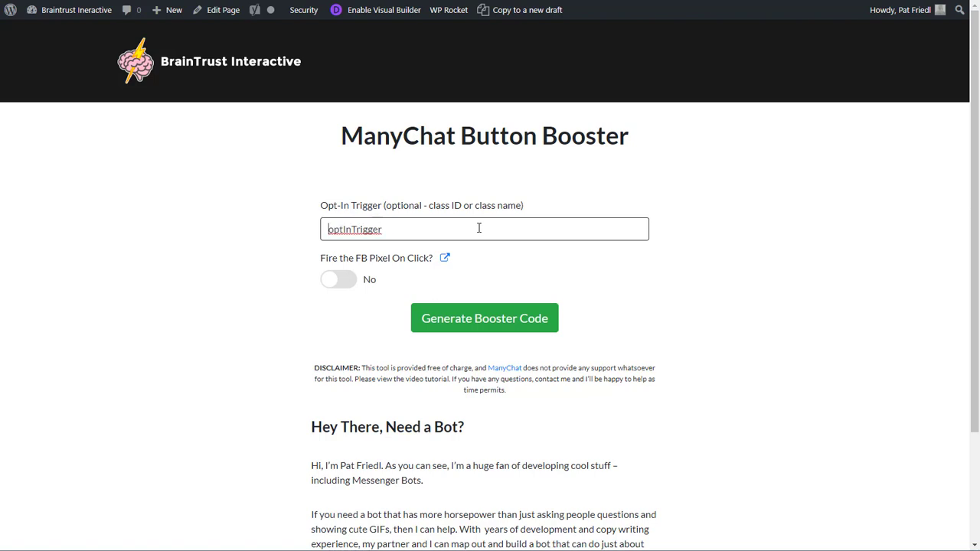
{"action": "key", "text": "Home"}
{"action": "type", "text": "."}
{"action": "left_click", "coordinate": [243, 189]}
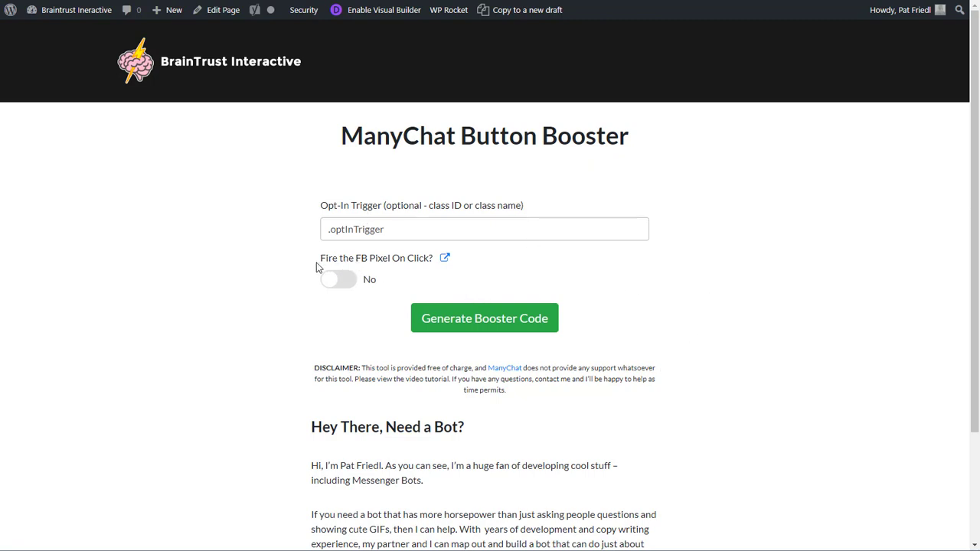
Enable firing the FB pixel on click, view the Custom Event options, and leave the click tracked as Lead.
{"action": "left_click", "coordinate": [368, 280]}
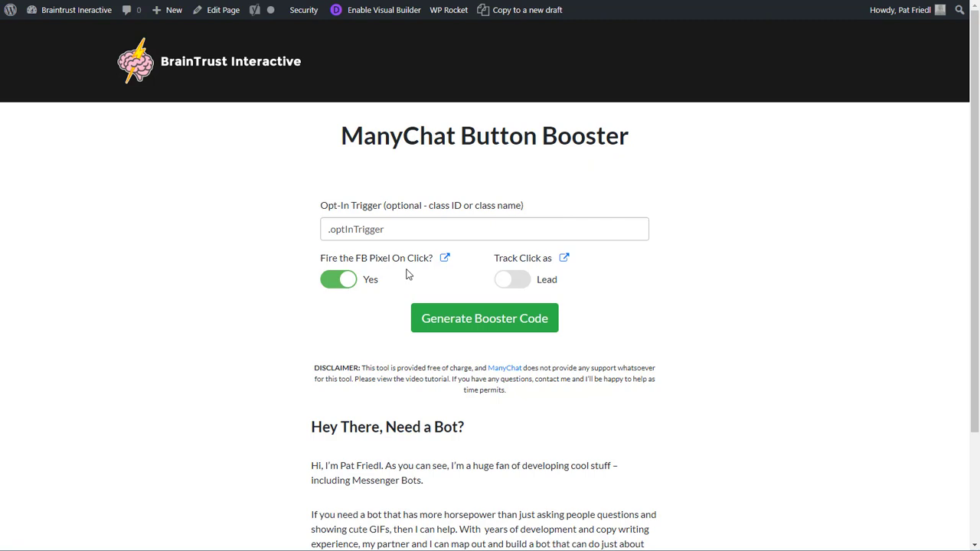
{"action": "left_click", "coordinate": [544, 285]}
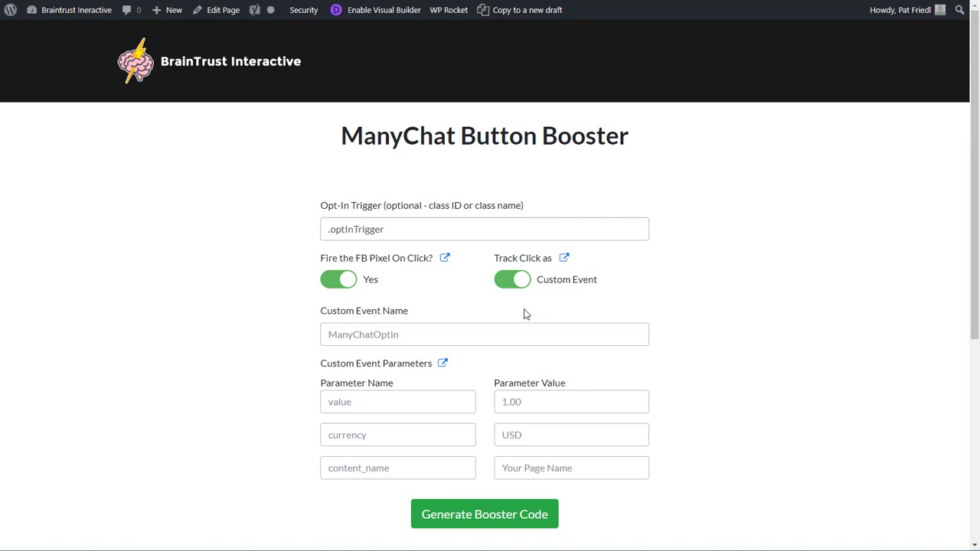
{"action": "left_click", "coordinate": [574, 282]}
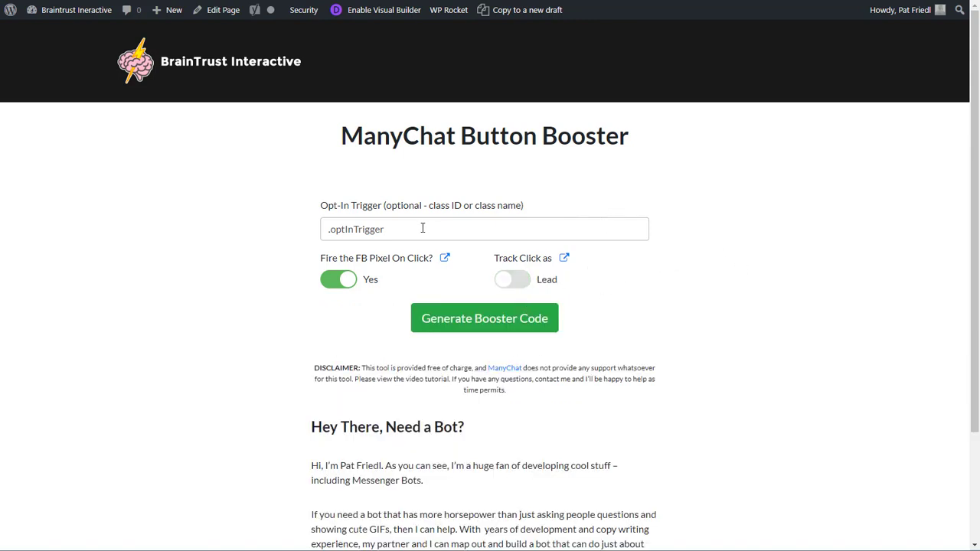
Generate the booster code for the .optInTrigger class and copy it.
{"action": "left_click", "coordinate": [383, 229]}
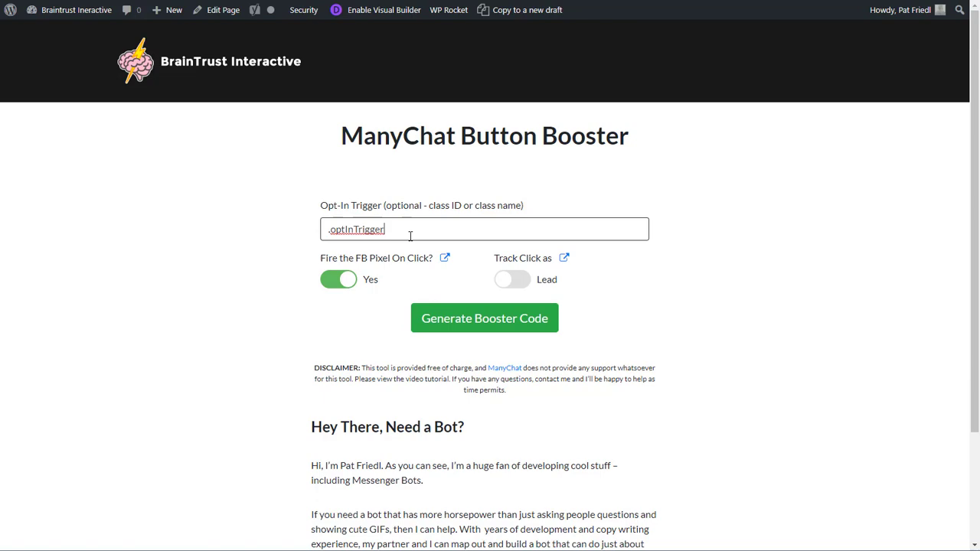
{"action": "left_click", "coordinate": [493, 322]}
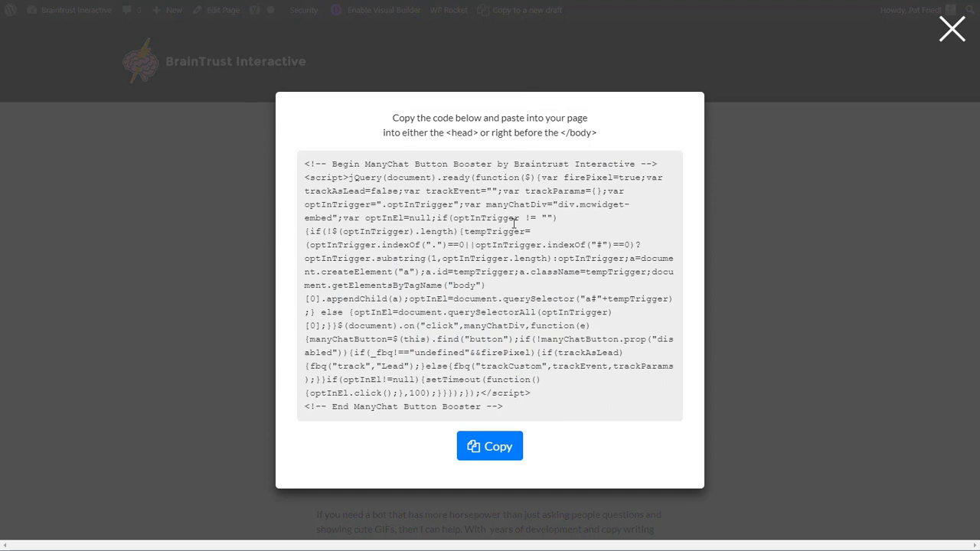
{"action": "left_click", "coordinate": [487, 449]}
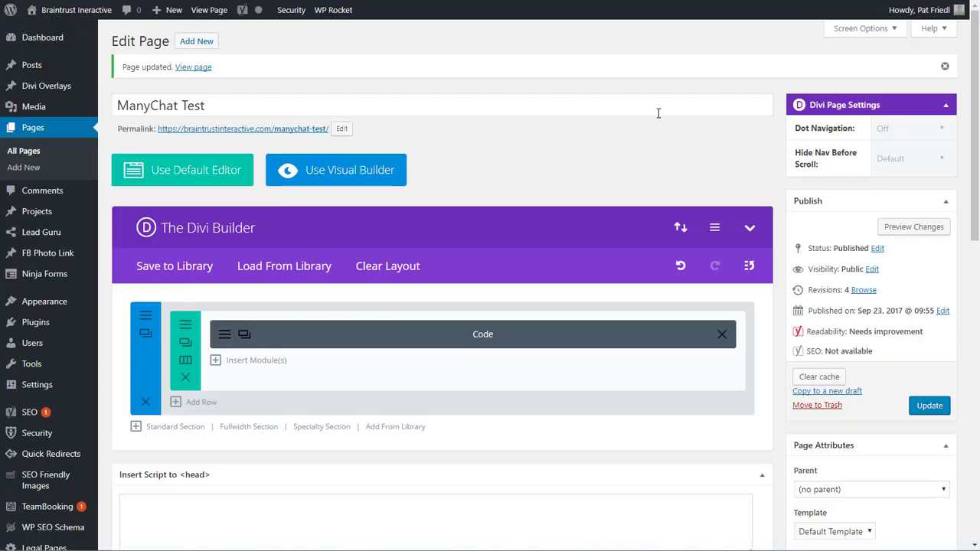
Inspect the ManyChat widget embed code in the existing Code module of the ManyChat Test page, then close its settings.
{"action": "left_click", "coordinate": [225, 335]}
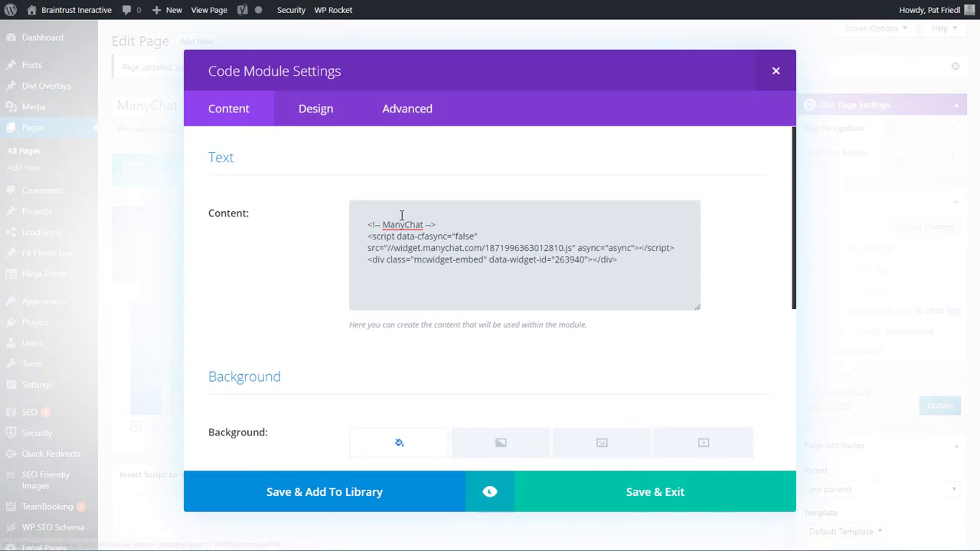
{"action": "left_click_drag", "start_coordinate": [368, 225], "coordinate": [617, 264]}
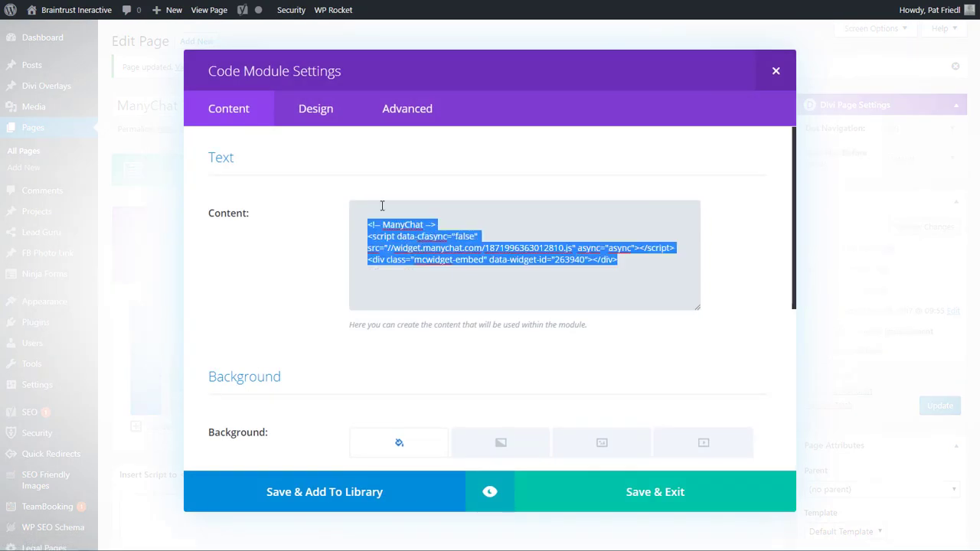
{"action": "left_click", "coordinate": [487, 224]}
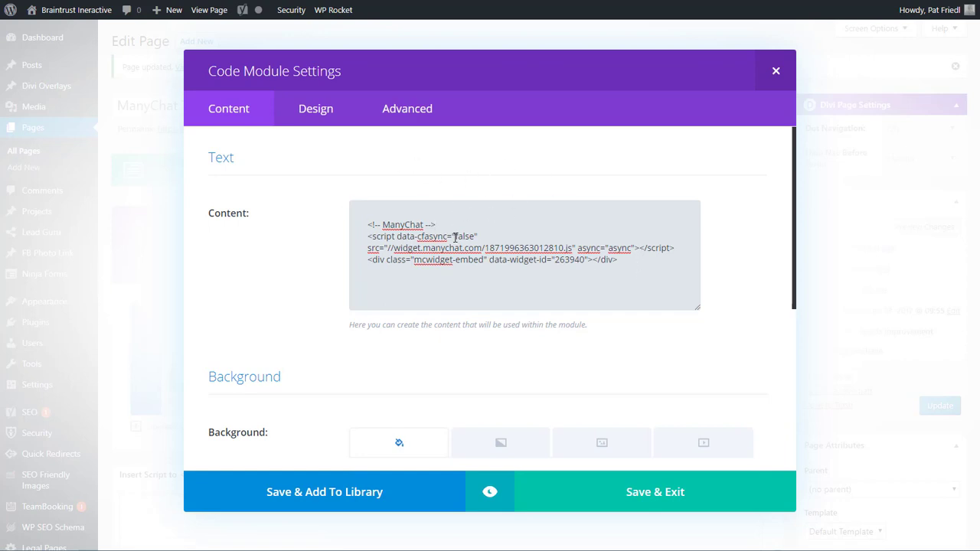
{"action": "left_click", "coordinate": [774, 65]}
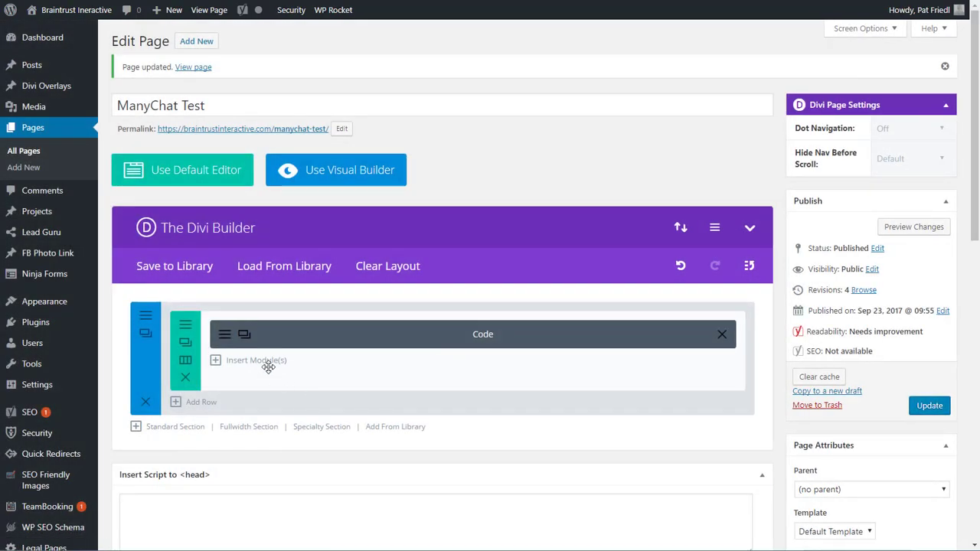
Add a second Code module containing the copied booster code below the existing one, save it, and update the ManyChat Test page.
{"action": "left_click", "coordinate": [274, 362]}
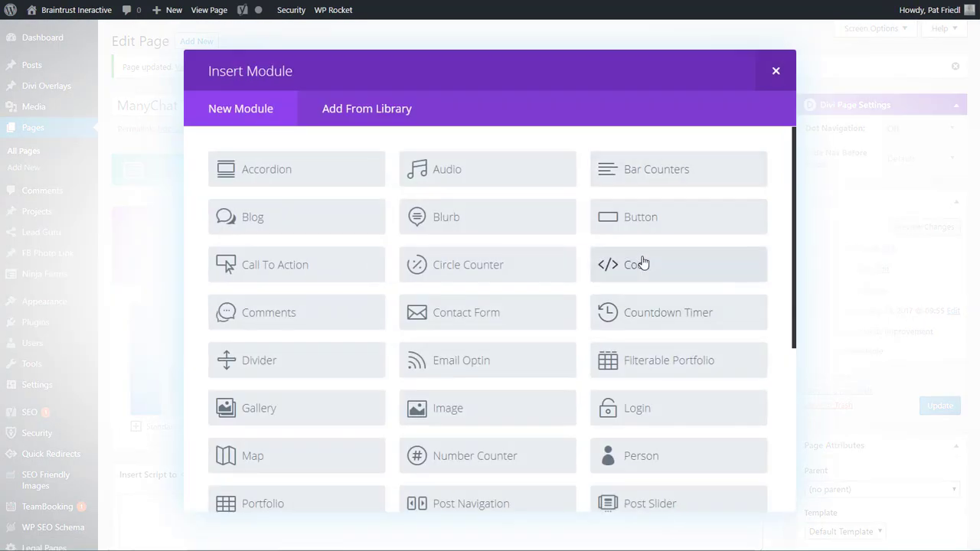
{"action": "left_click", "coordinate": [643, 263]}
{"action": "key", "text": "ctrl+v"}
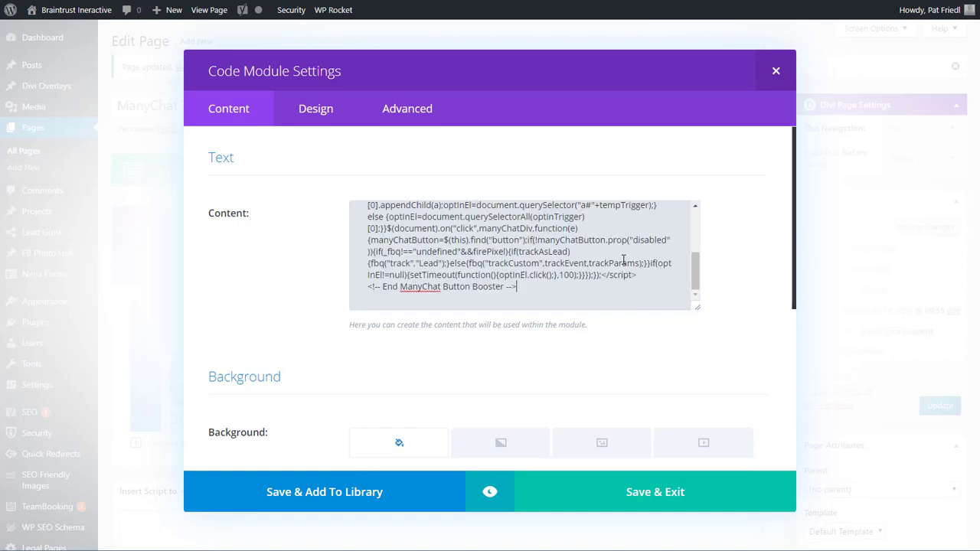
{"action": "scroll", "coordinate": [647, 272], "scroll_direction": "up", "scroll_amount": 5}
{"action": "left_click", "coordinate": [649, 497]}
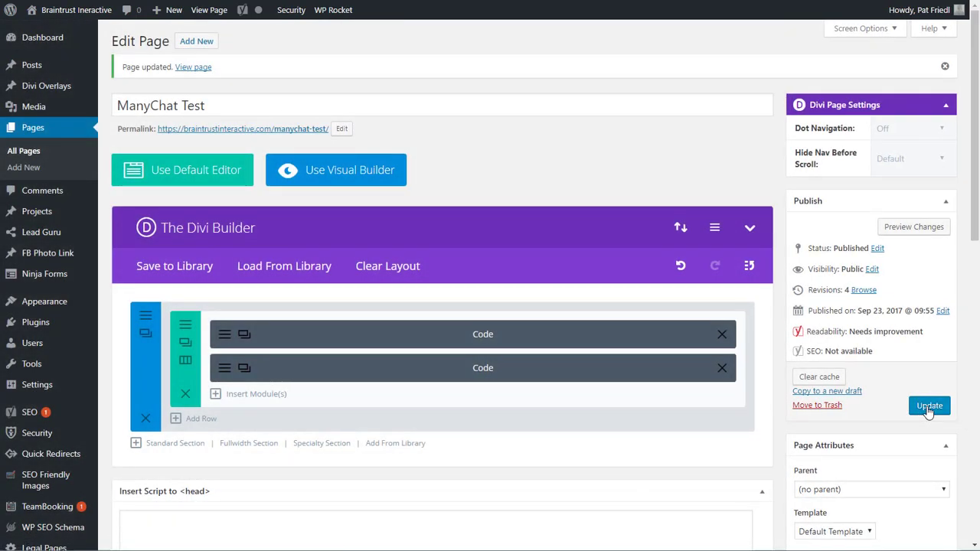
{"action": "left_click", "coordinate": [920, 412]}
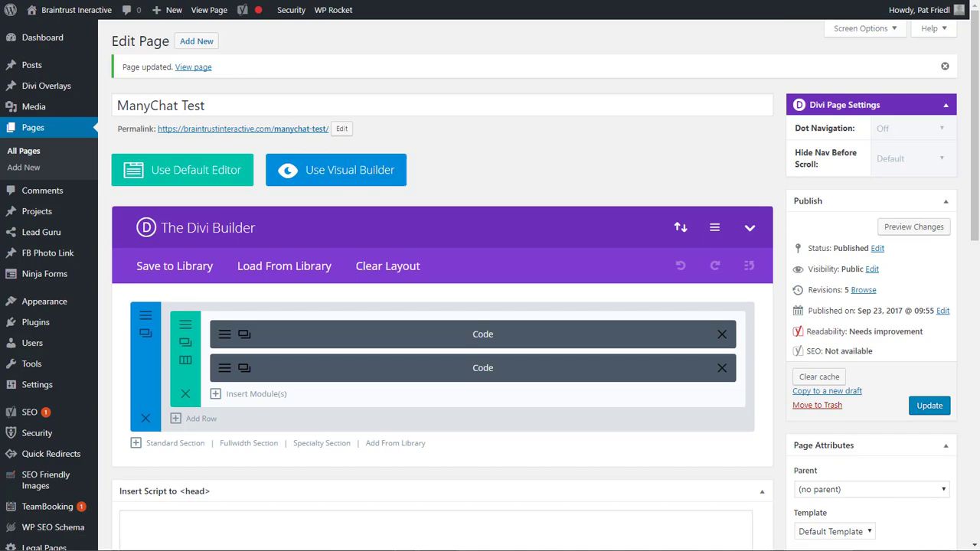
Switch to the live ManyChat Test page, trigger the "Send Me My Report" button, and select the email field in the popup form.
{"action": "key", "text": "ctrl+Tab"}
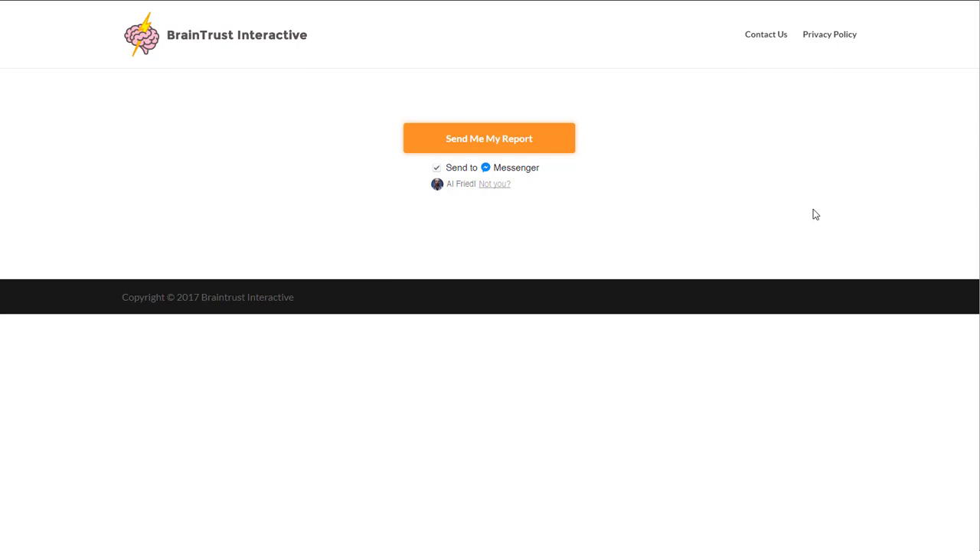
{"action": "left_click", "coordinate": [506, 148]}
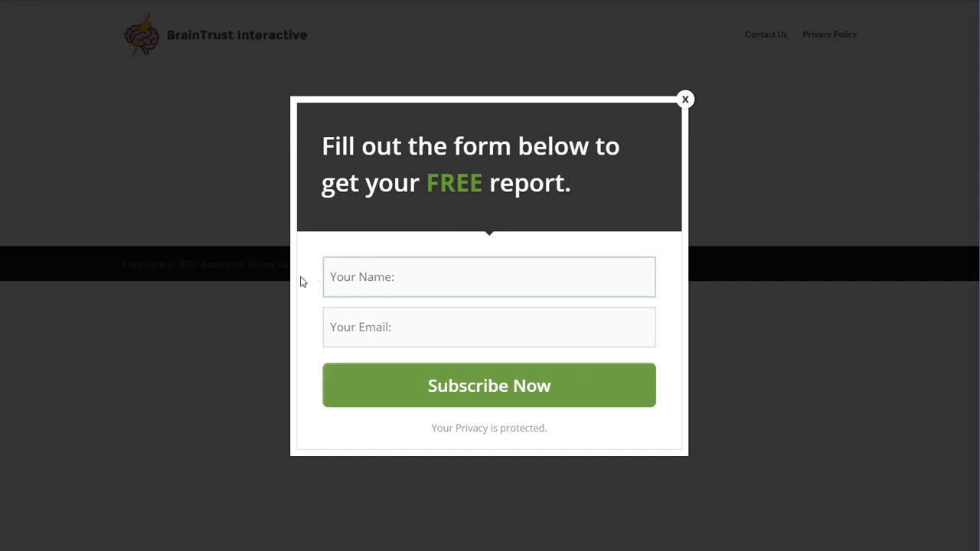
{"action": "left_click", "coordinate": [593, 310]}
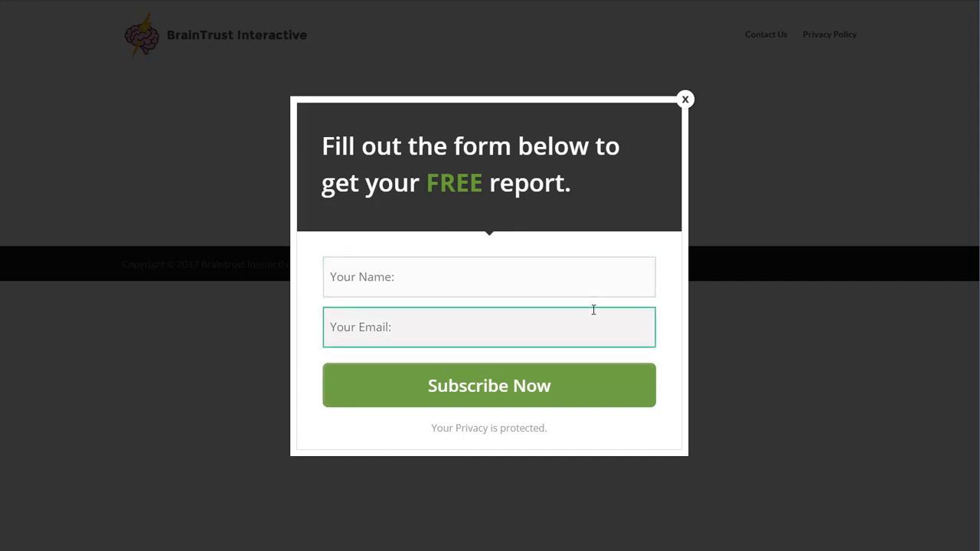